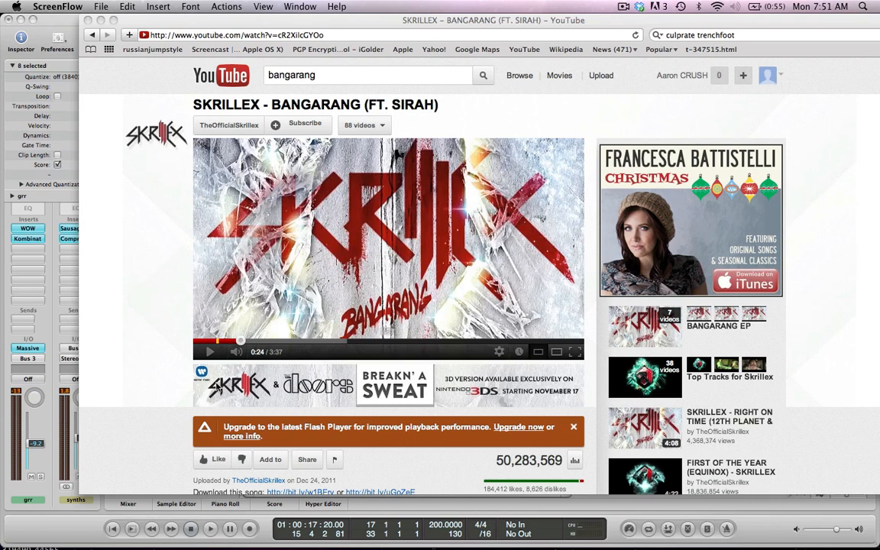
Step: Listen to the Bangarang reference video, switch to Logic Pro and play back the project's drop starting around bar 17
click(199, 350)
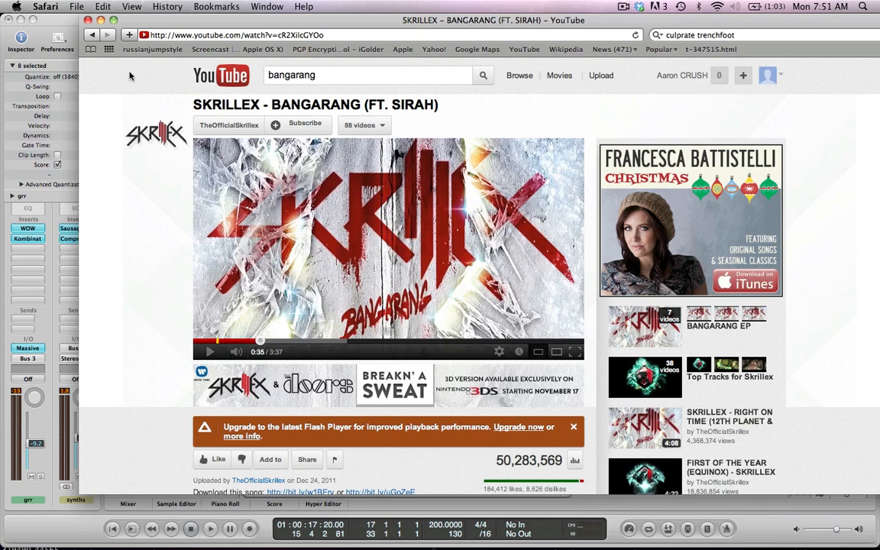
click(60, 25)
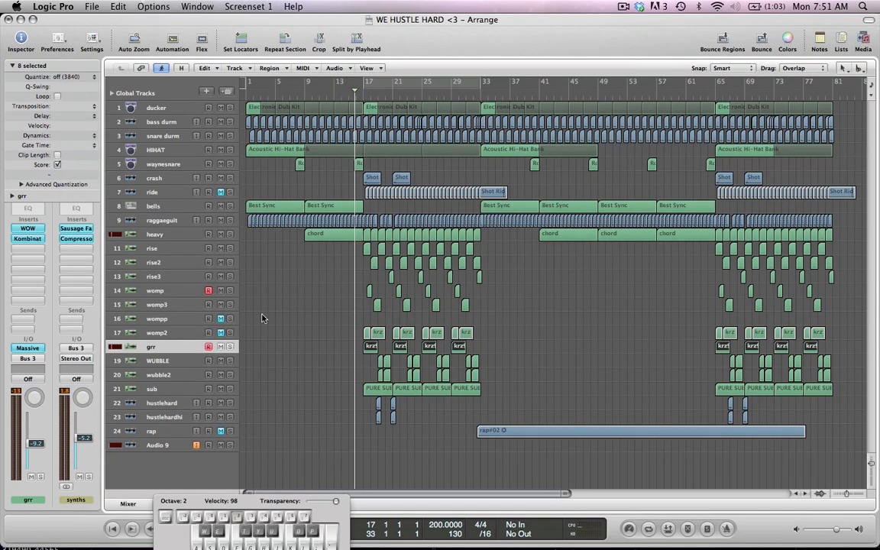
key(Caps_Lock)
key(Caps_Lock)
key(space)
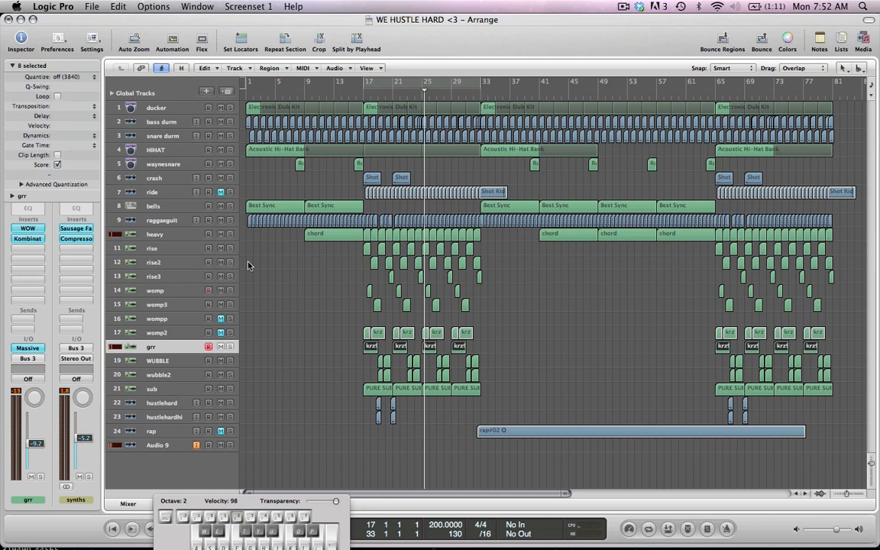
Step: Disarm the grr track, select the womp track and open its Massive synth
click(209, 347)
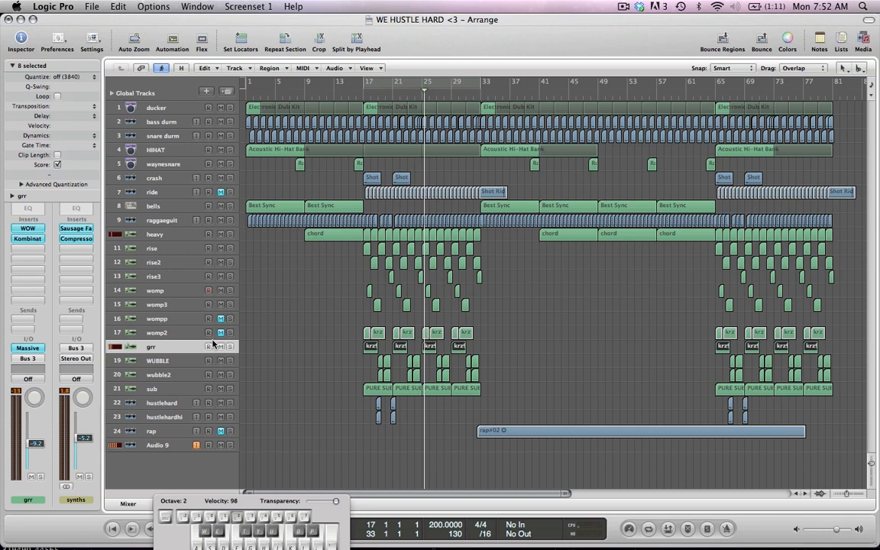
click(208, 291)
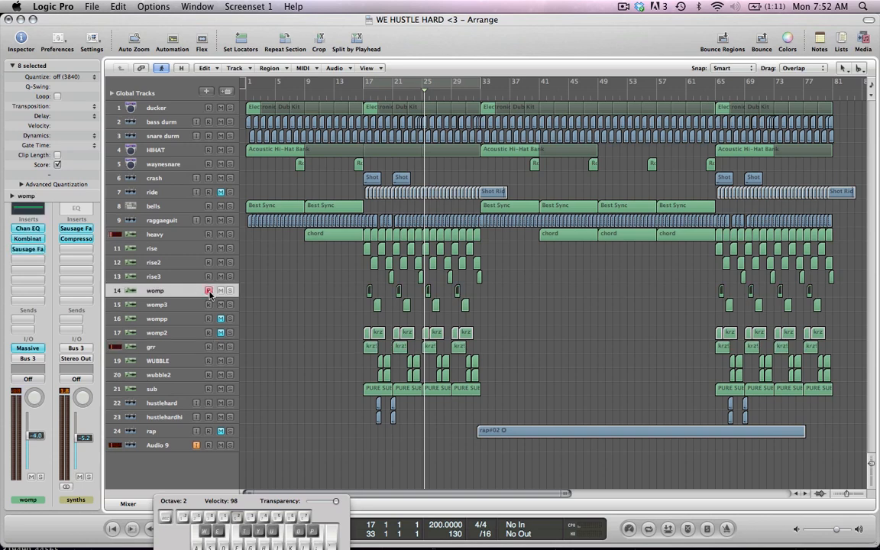
click(30, 348)
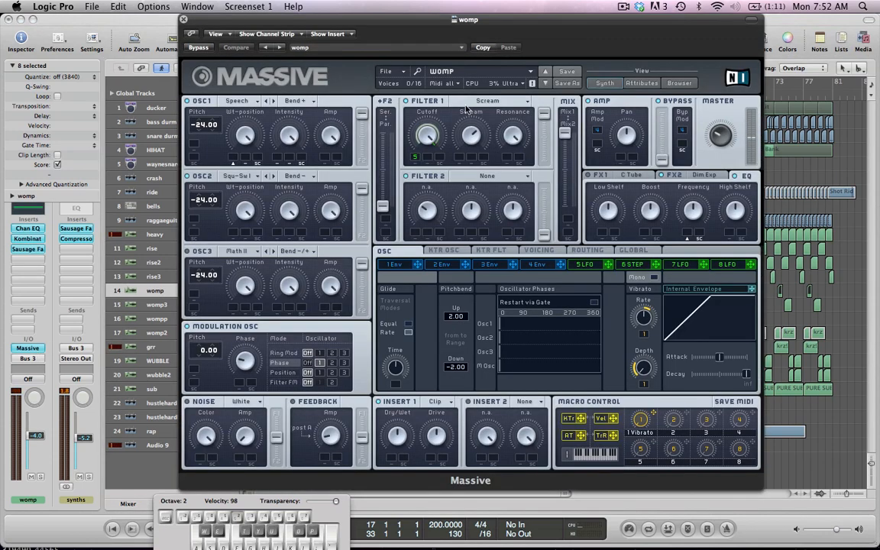
mouse_move(320, 17)
mouse_down()
mouse_move(381, 42)
mouse_move(337, 23)
mouse_move(309, 23)
mouse_up()
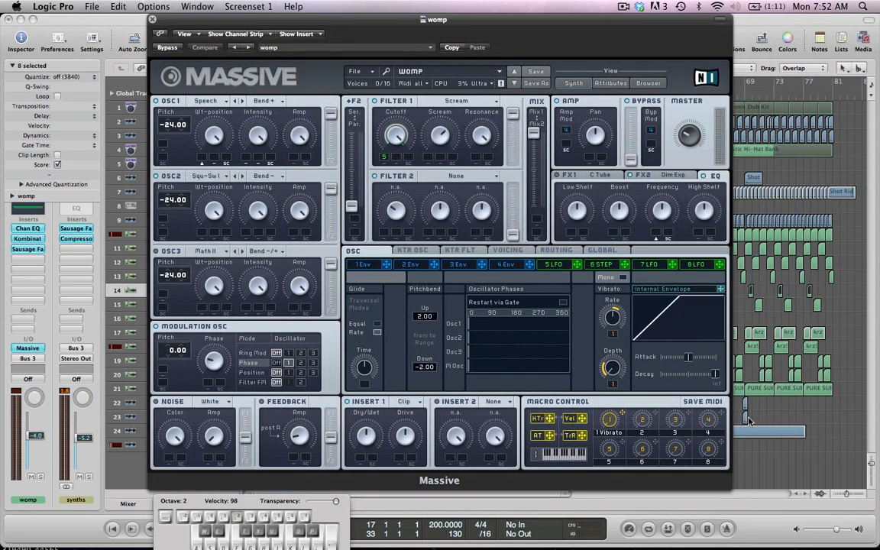
Step: Review Oscillator 1's wavetable choices and route Oscillators 1 and 2 fully to Filter 1
click(199, 104)
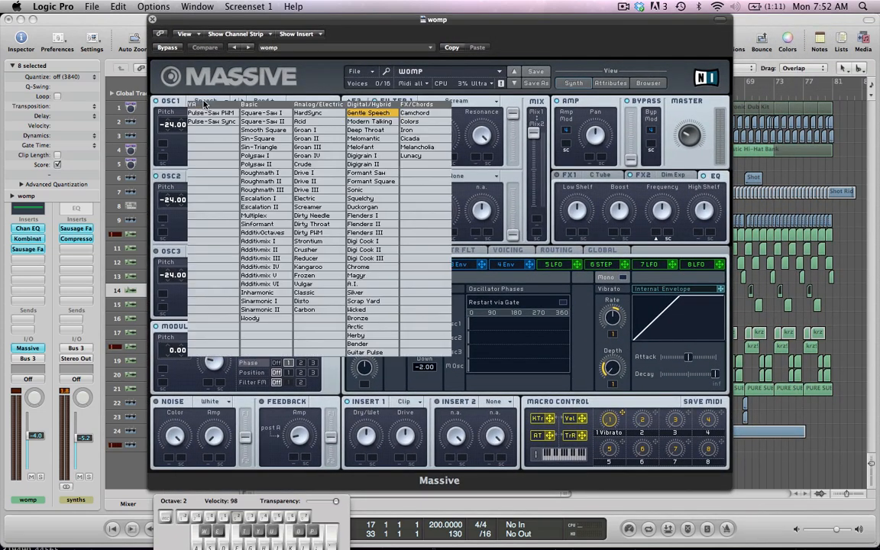
click(337, 106)
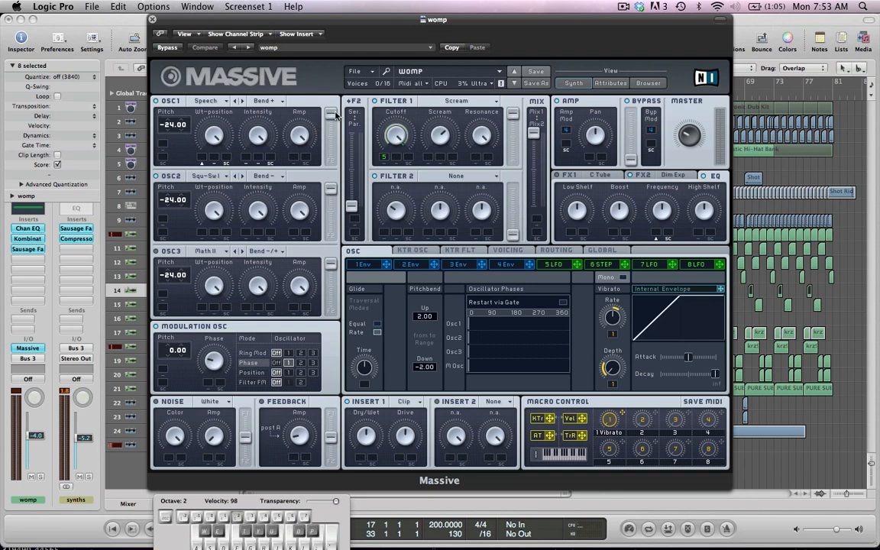
mouse_move(331, 115)
mouse_down()
mouse_move(336, 122)
mouse_move(332, 97)
mouse_up()
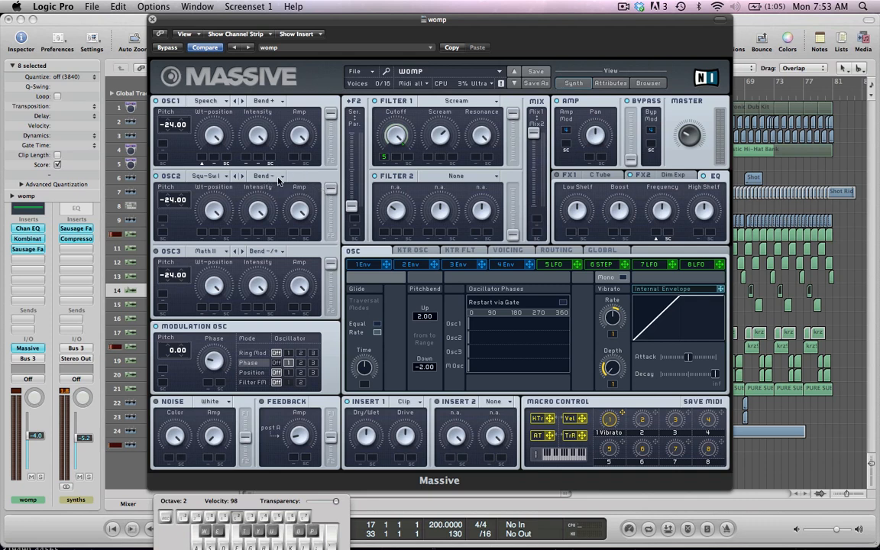
drag(331, 188, 331, 159)
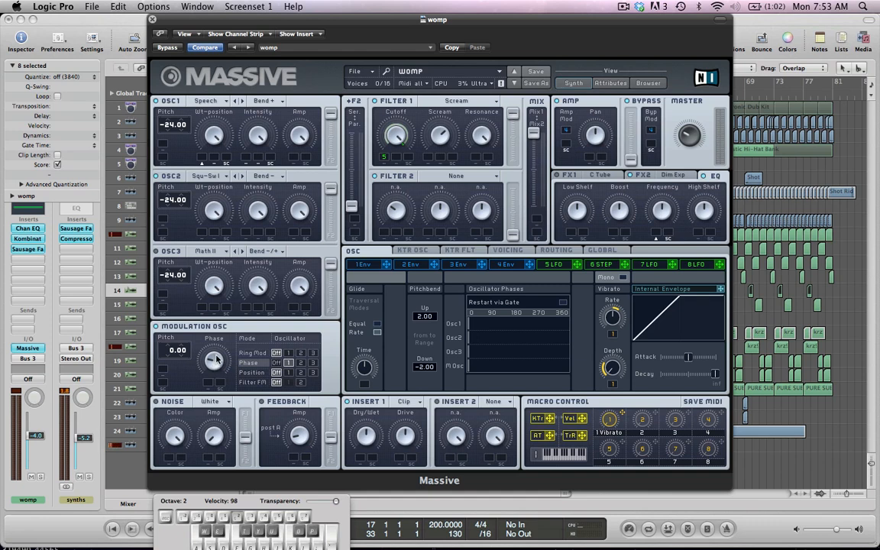
Step: Set the modulation oscillator to phase-modulate Oscillator 1 and review the Insert 1 Clip effect
click(288, 363)
click(404, 402)
click(412, 461)
Step: Review Massive's Envelope 4, oscillator and voicing settings and audition a note on the womp patch
click(504, 264)
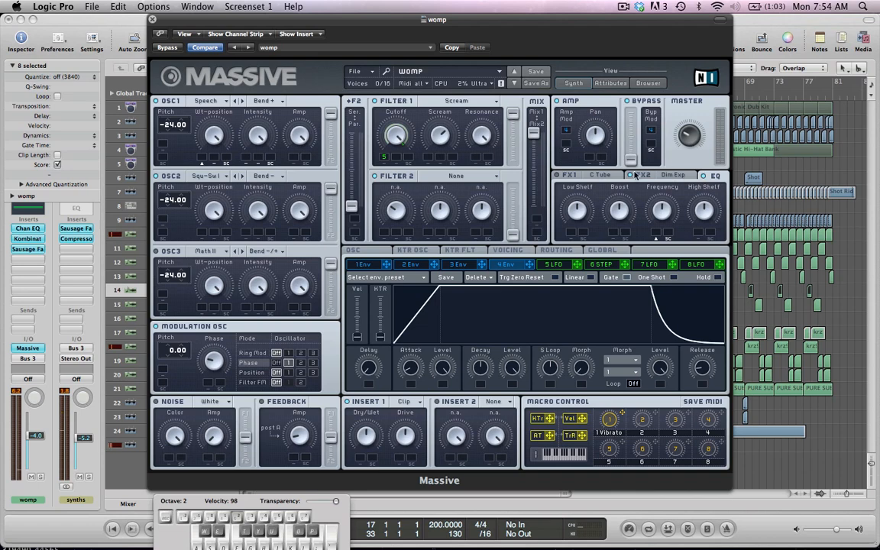
click(356, 251)
click(505, 251)
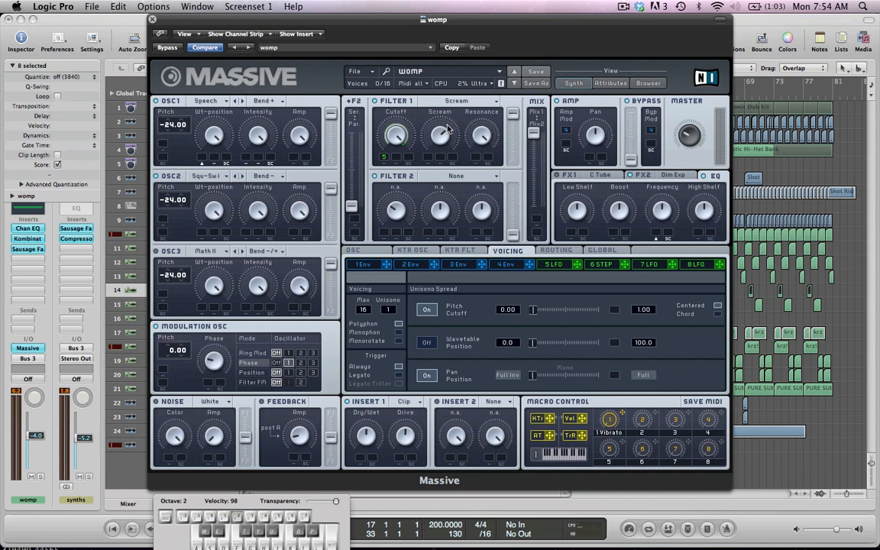
key(g)
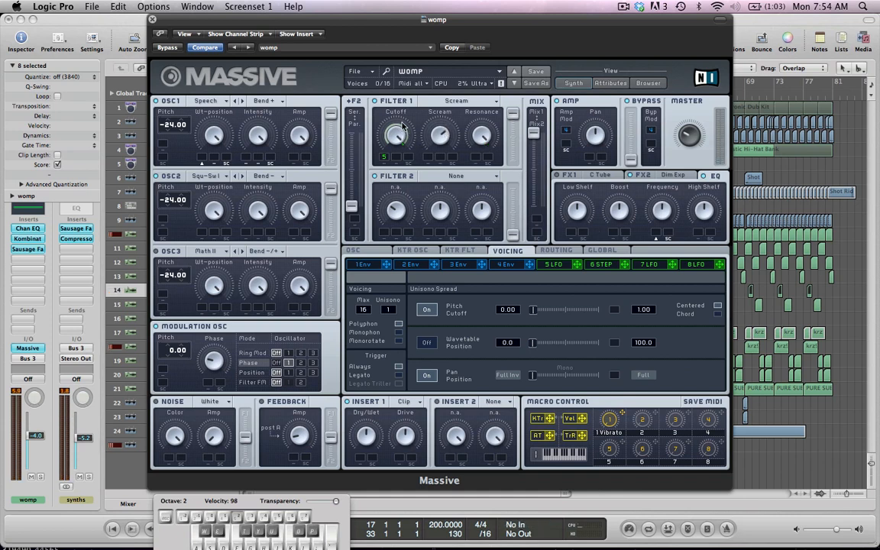
Step: Assign LFO 5 to Filter 1's cutoff and set its ratio to 1/4, auditioning a note while adjusting it
click(552, 263)
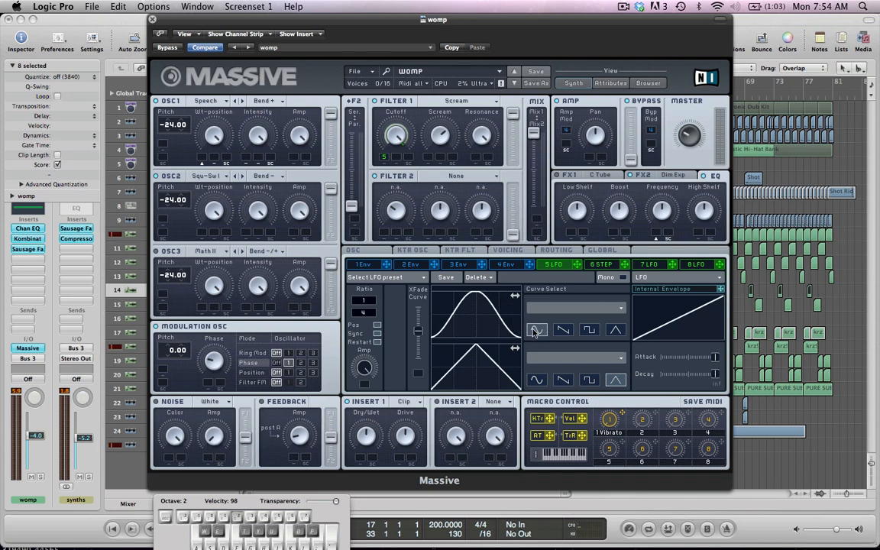
drag(579, 266, 386, 158)
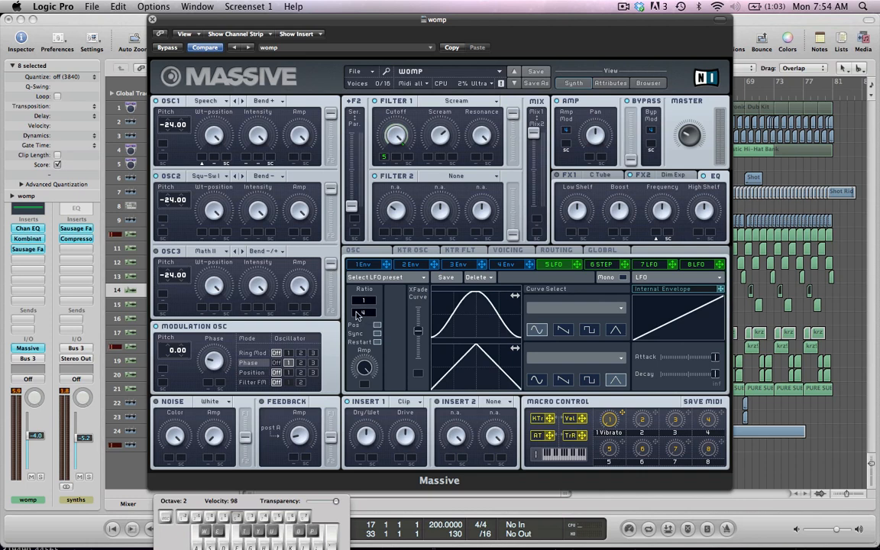
mouse_move(368, 311)
mouse_down()
mouse_move(366, 300)
mouse_move(368, 308)
mouse_up()
key(g)
drag(369, 314, 370, 318)
Step: Adjust the dry/wet amount of the FX2 Dimension Expander, audition a note and close the womp synth
click(644, 176)
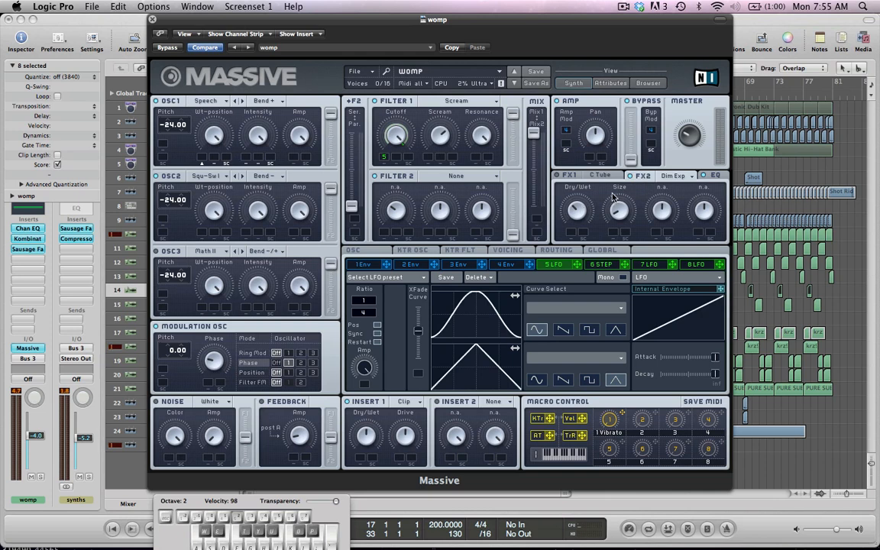
drag(578, 222, 578, 215)
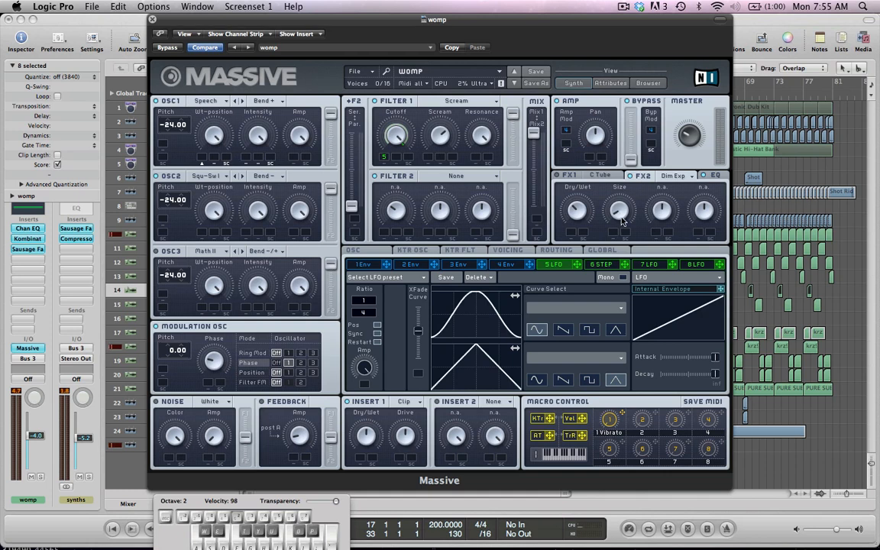
key(g)
click(152, 19)
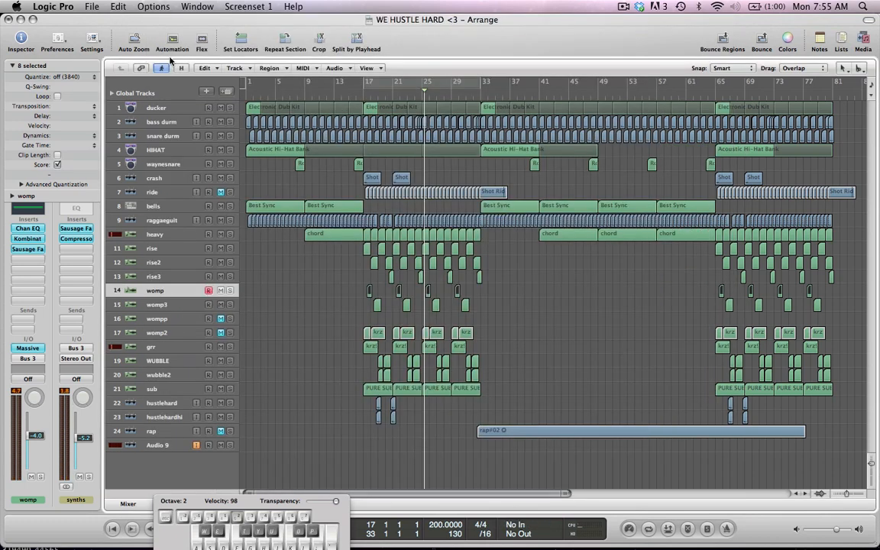
Step: Select the grr track, audition the note G2 and open its Massive synth
click(195, 346)
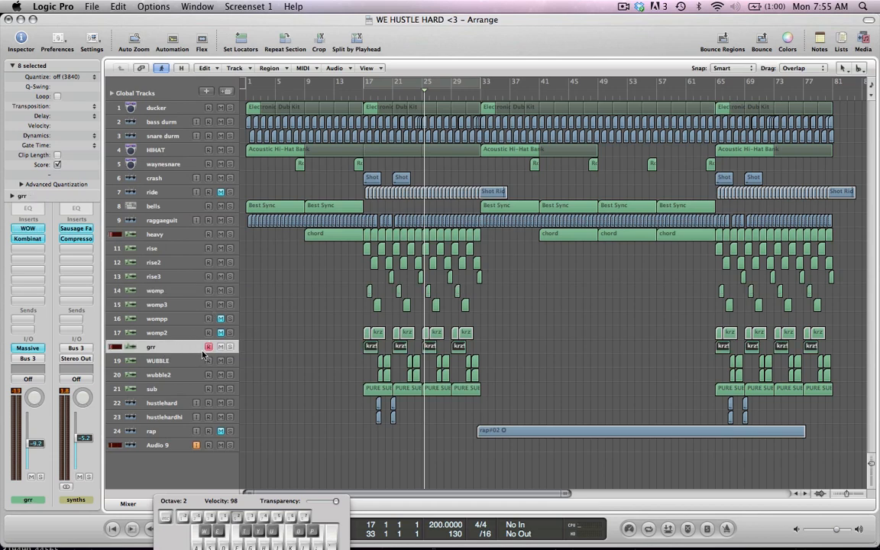
key(g)
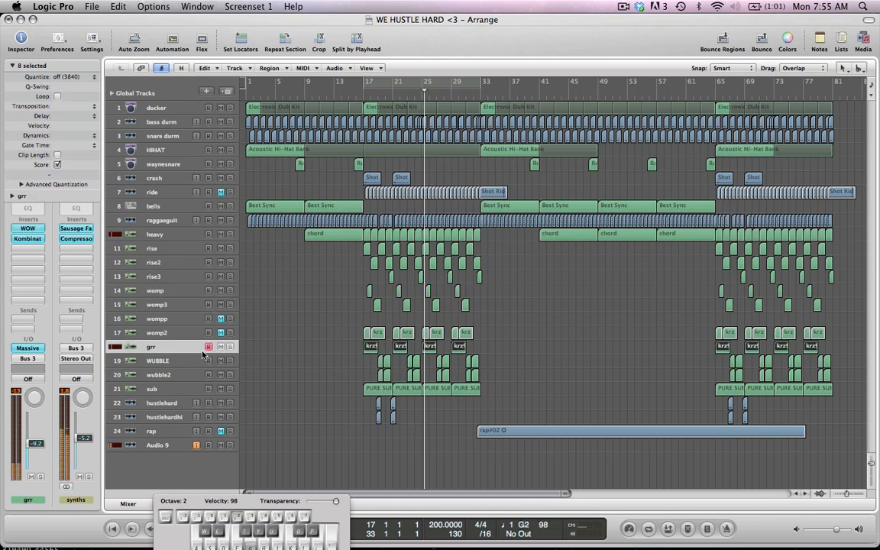
click(27, 348)
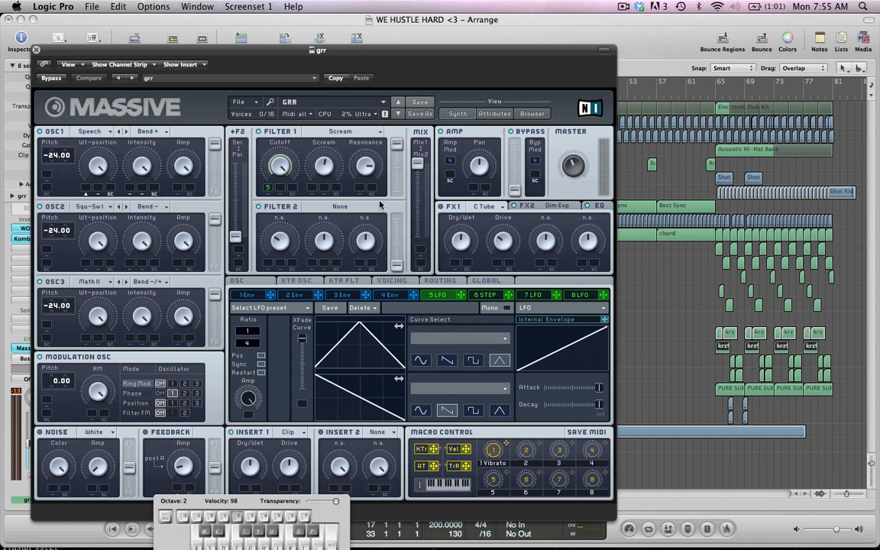
Step: Set LFO 5's first curve to triangle, adjust Filter 1's resonance, and audition the grr patch before closing it
click(421, 361)
click(501, 362)
drag(365, 167, 364, 173)
key(g)
click(36, 50)
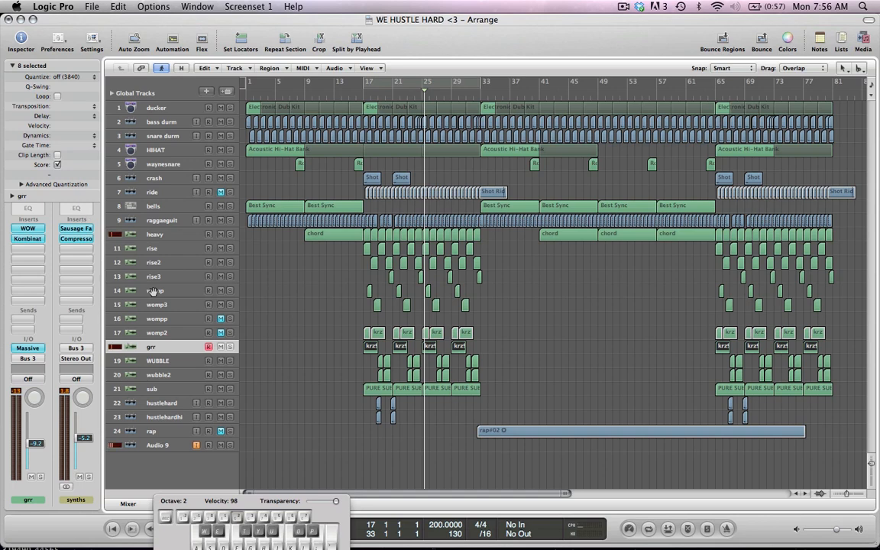
Step: Compare the grr sound with its WOW filter active and bypassed, leaving the filter active and closing it
key(g)
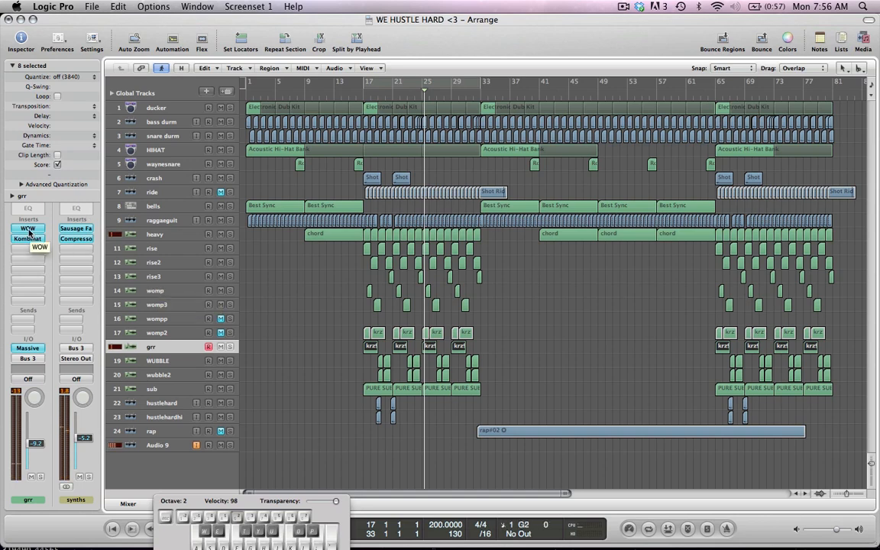
click(28, 230)
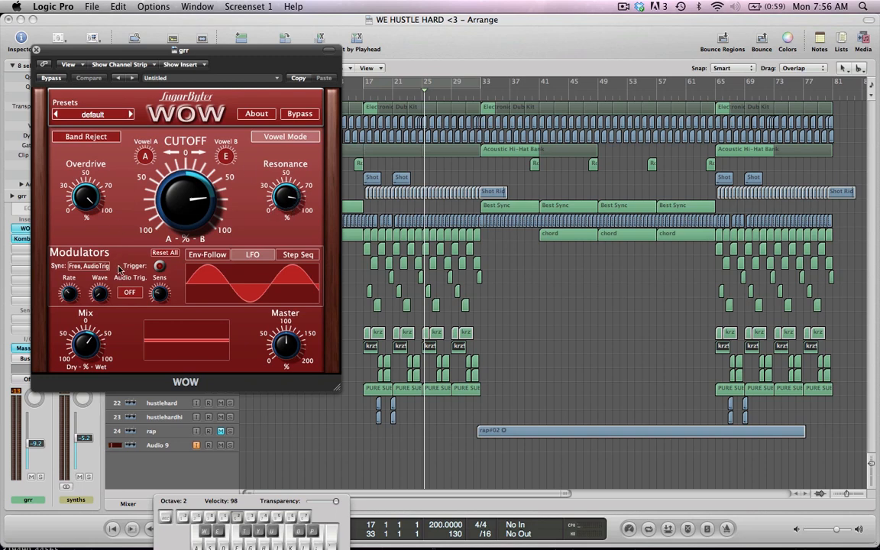
key(g)
click(55, 80)
key(g)
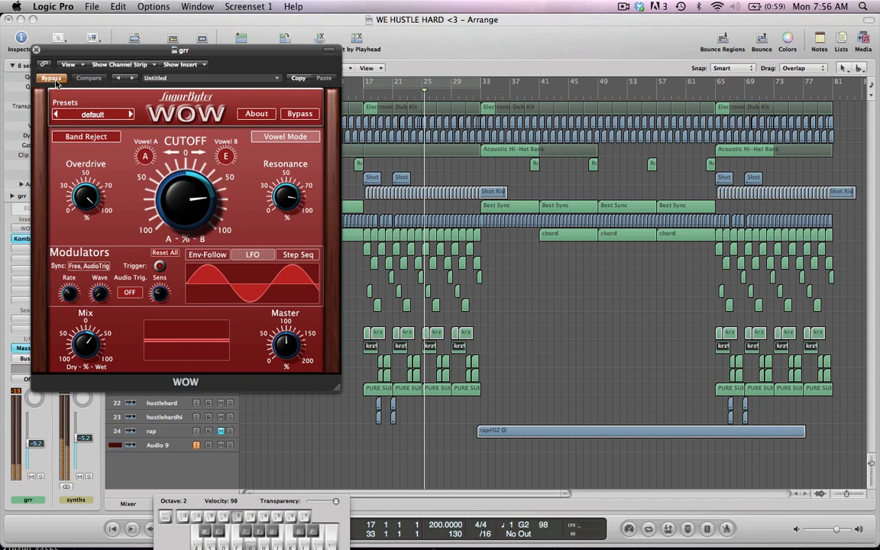
click(55, 79)
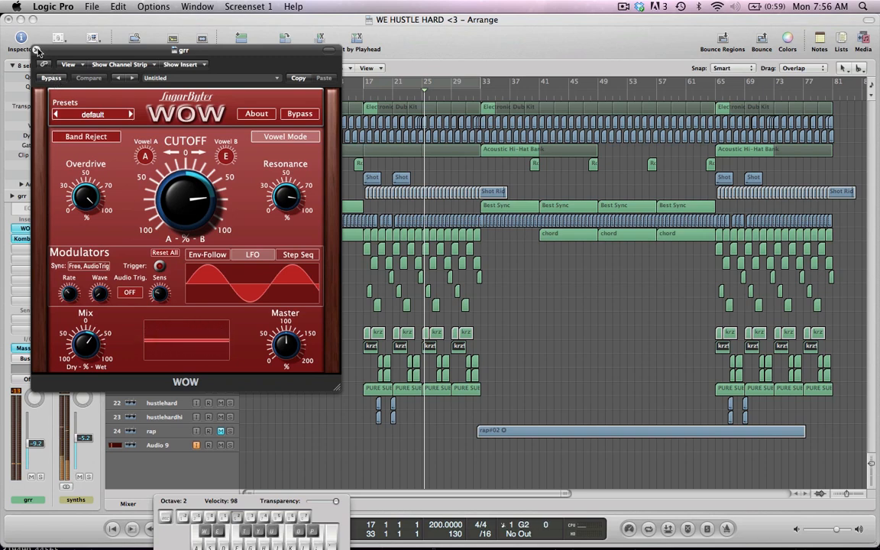
click(36, 50)
Step: Compare the grr sound with its Kombinat distortion bypassed and active, leaving it active and closing the plug-in
click(27, 239)
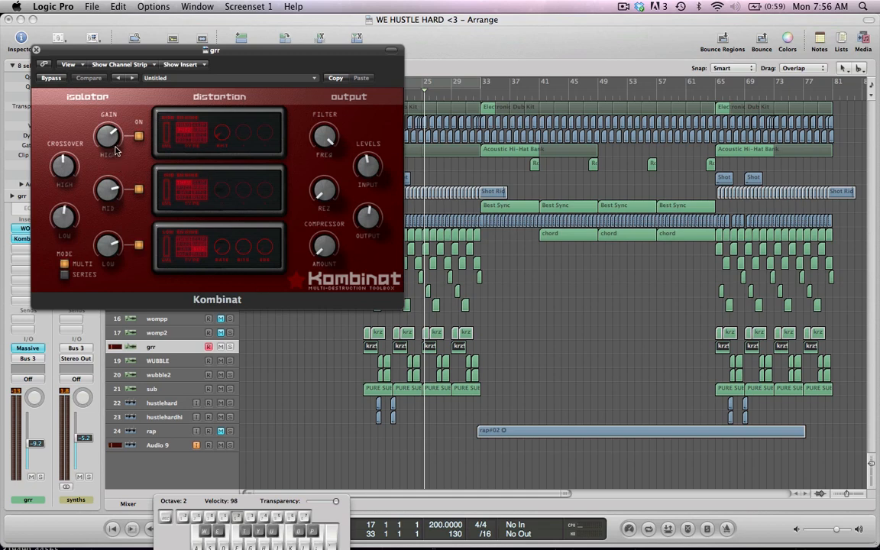
click(57, 79)
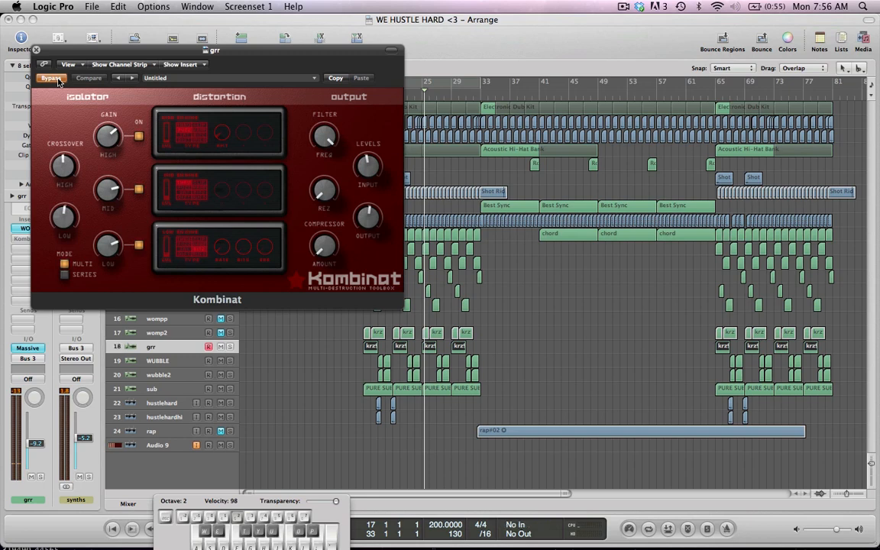
click(51, 78)
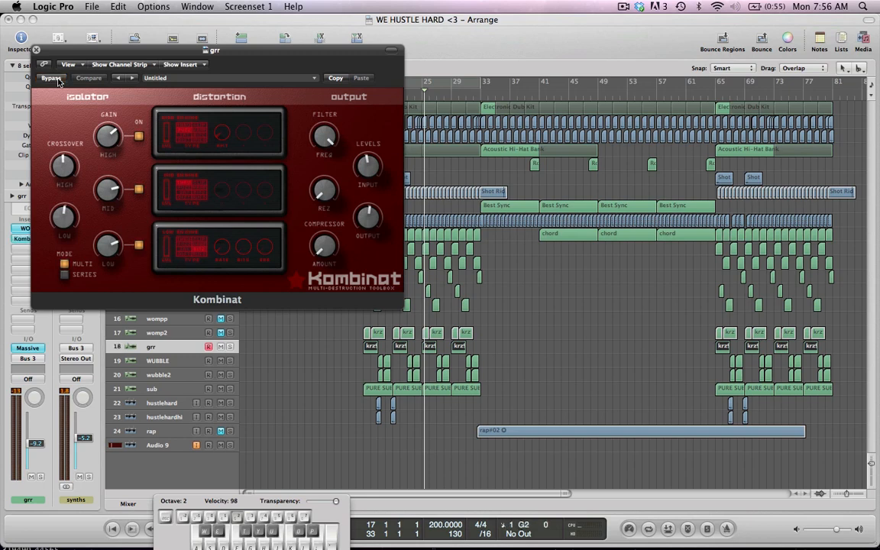
key(Caps_Lock)
key(Caps_Lock)
key(g)
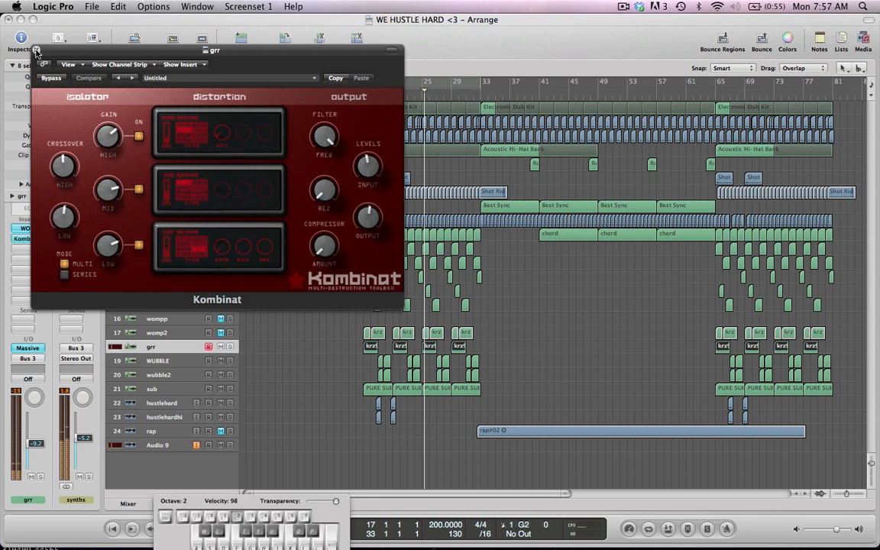
click(36, 50)
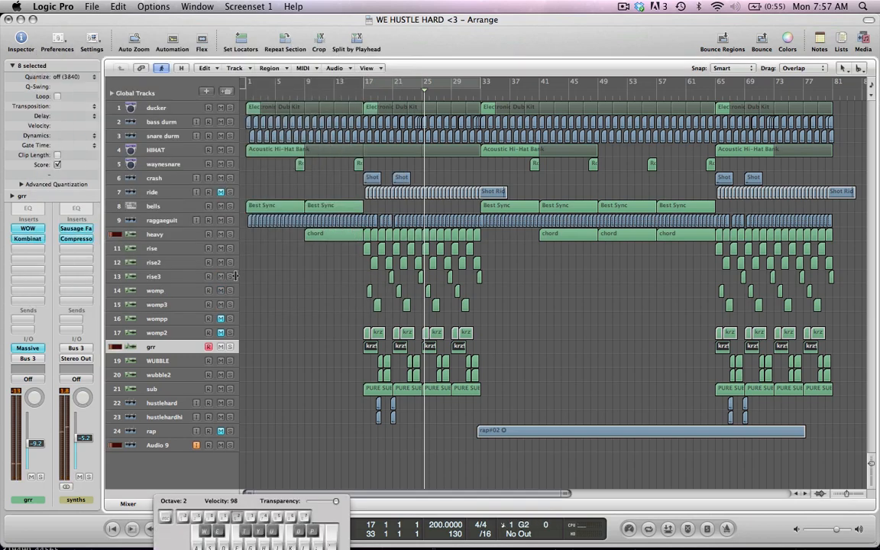
Step: Compare the womp track's sound with Kombinat and Sausage Fattener each bypassed and active, leaving both active and closing them
click(183, 290)
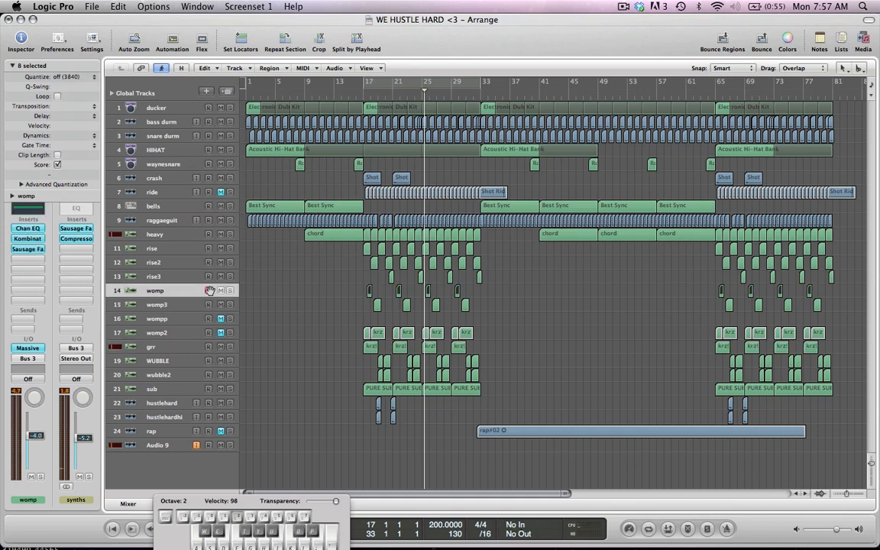
click(35, 241)
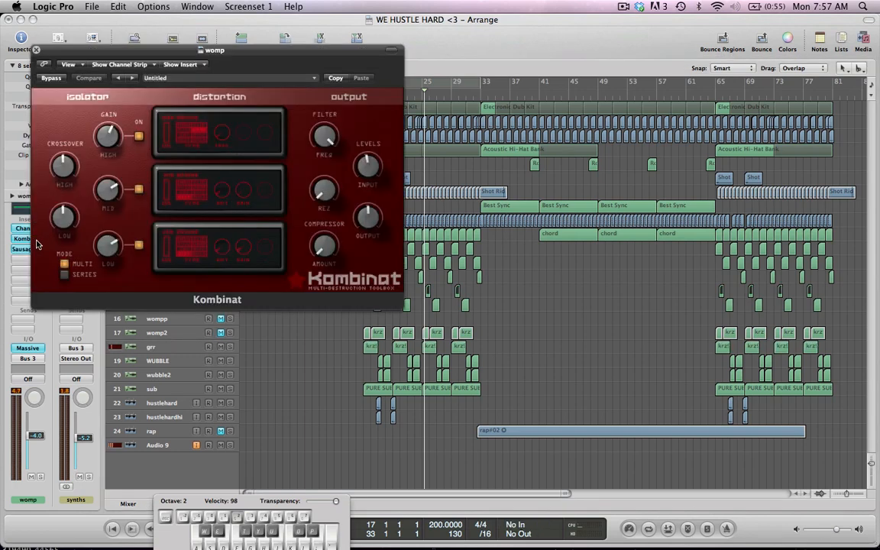
key(g)
click(49, 78)
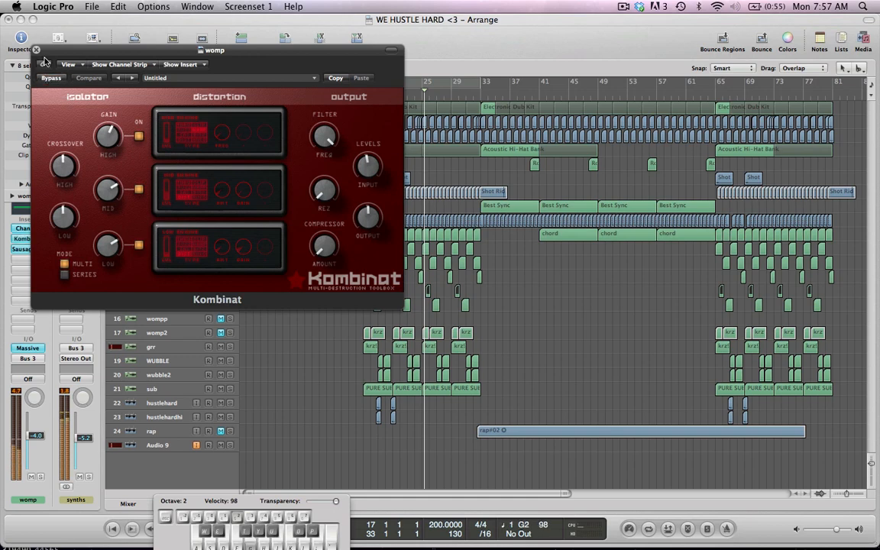
click(36, 50)
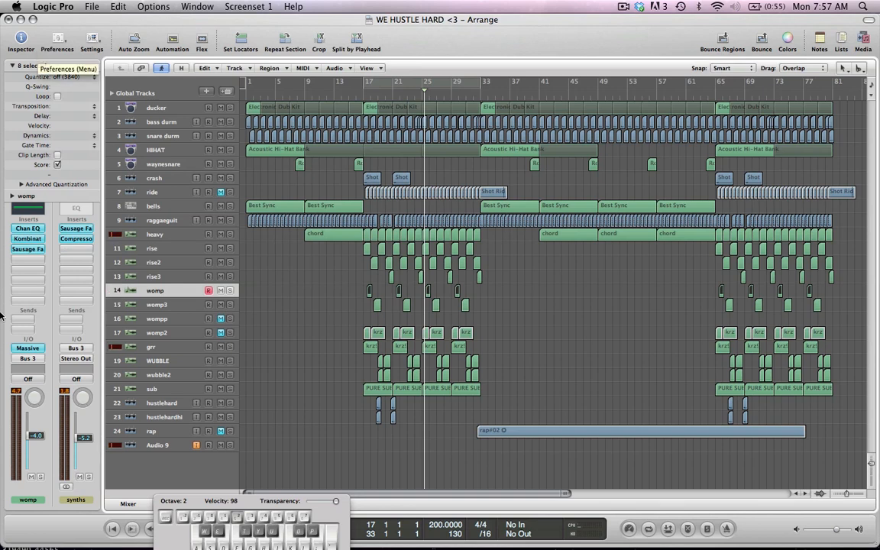
click(28, 250)
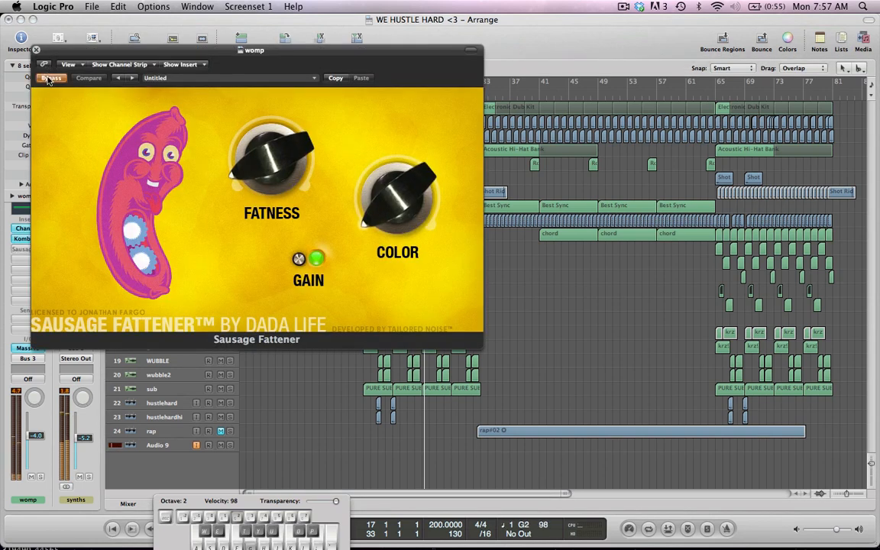
click(36, 50)
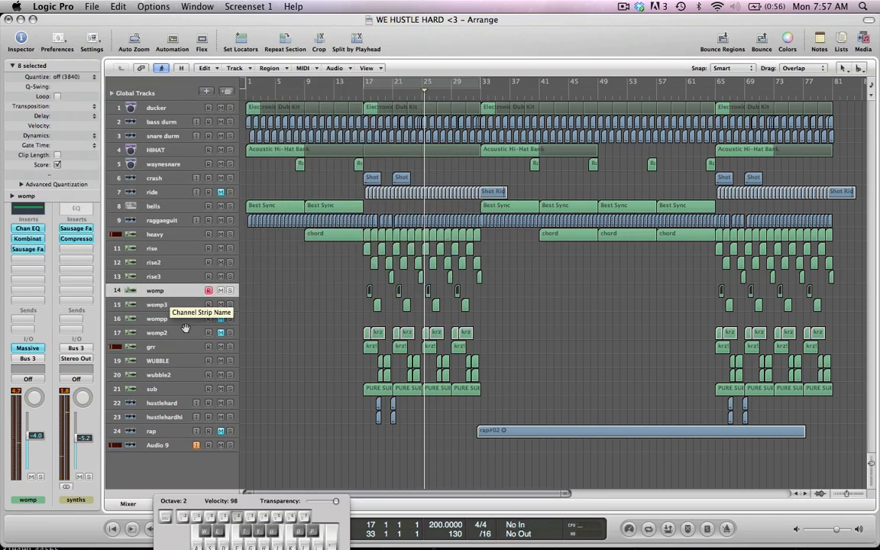
Step: Record-enable grr alongside womp to audition G2 on both layered together, and place the playhead shortly before bar 17
click(209, 348)
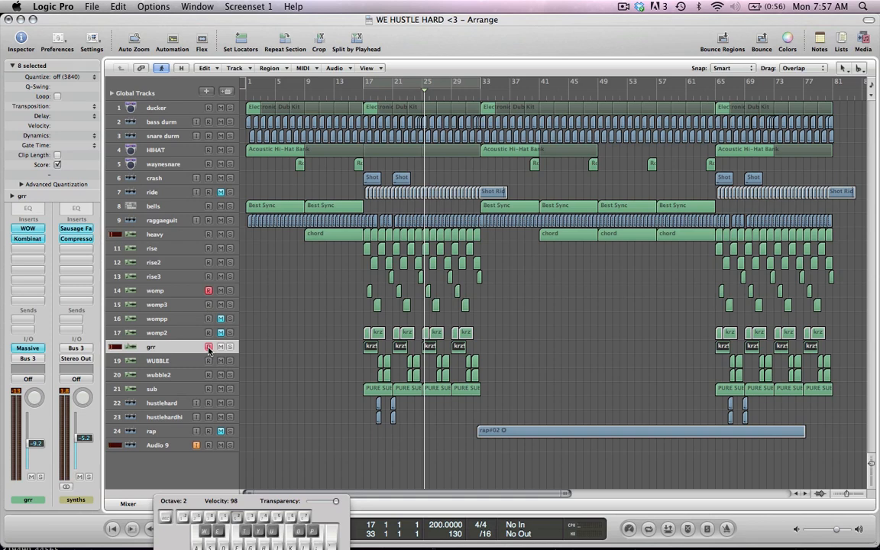
key(g)
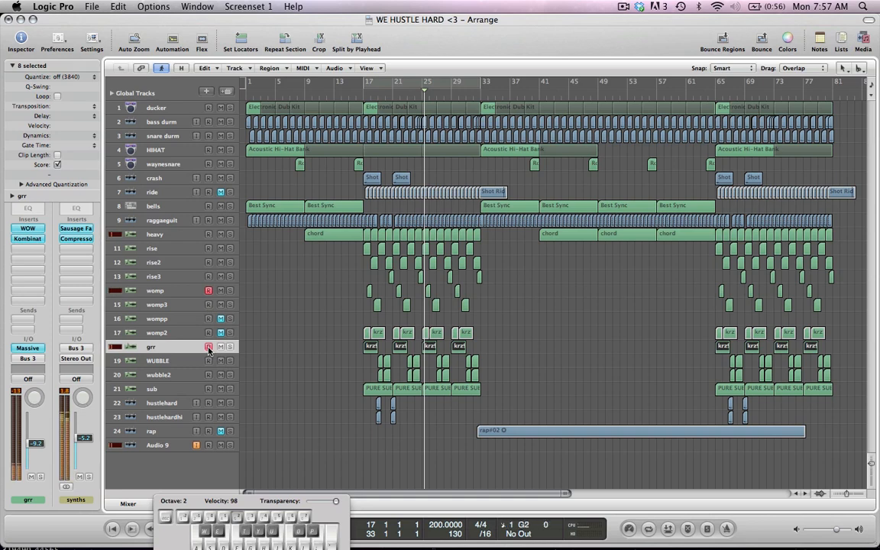
click(352, 95)
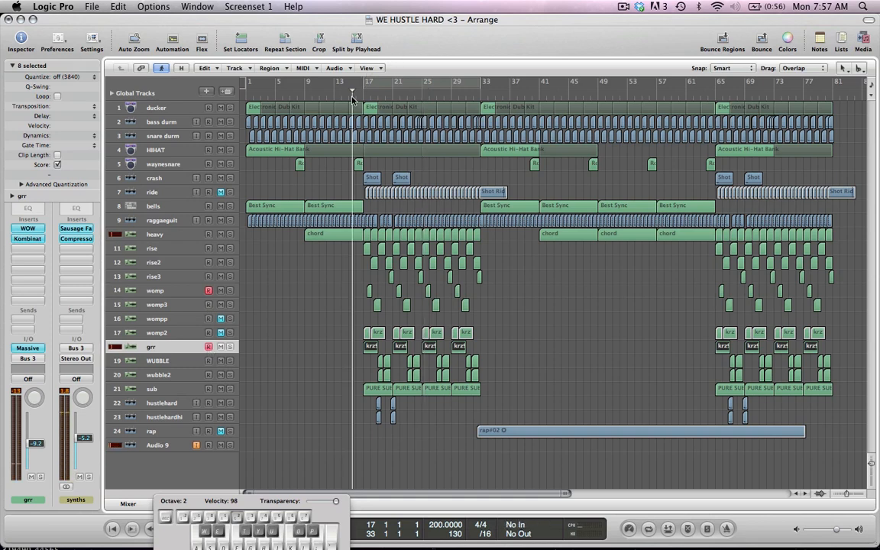